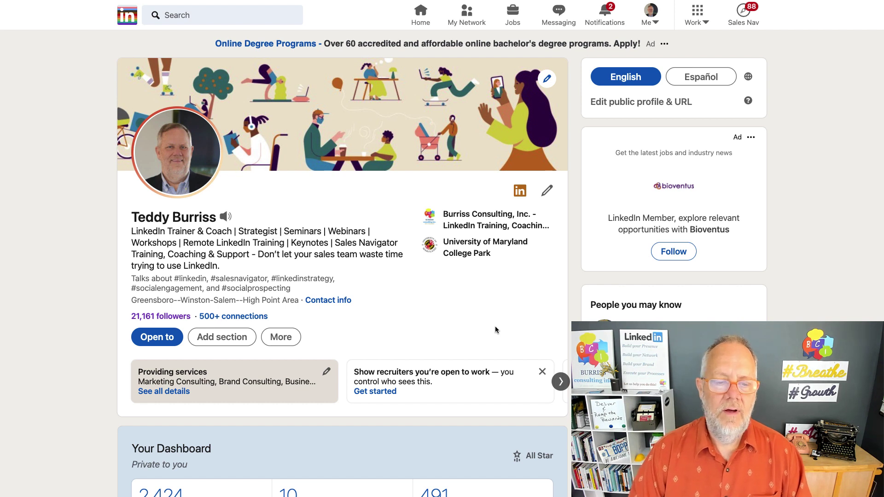
- Start a new entry in the profile's Experience section
click(217, 341)
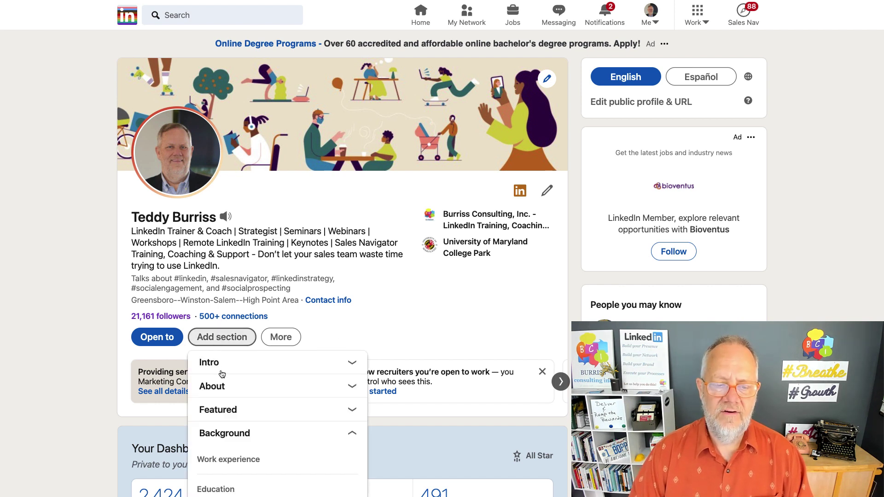
scroll(310, 424, down, 2)
scroll(309, 424, down, 1)
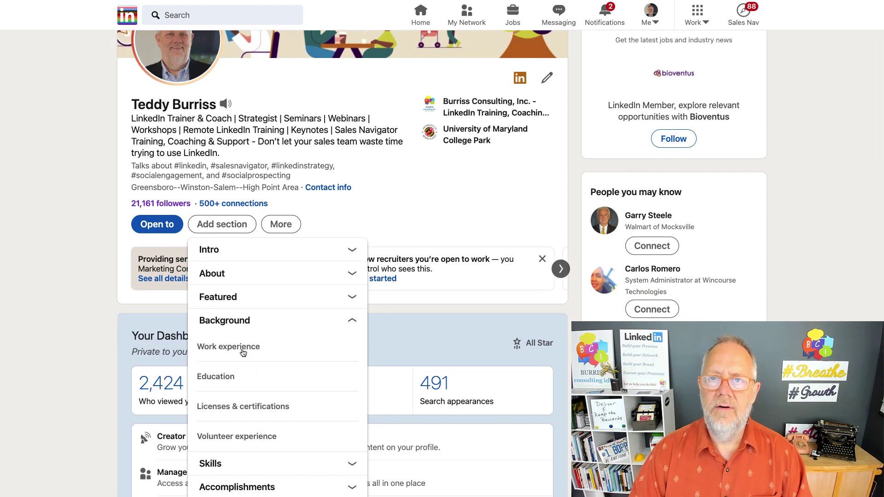
click(111, 351)
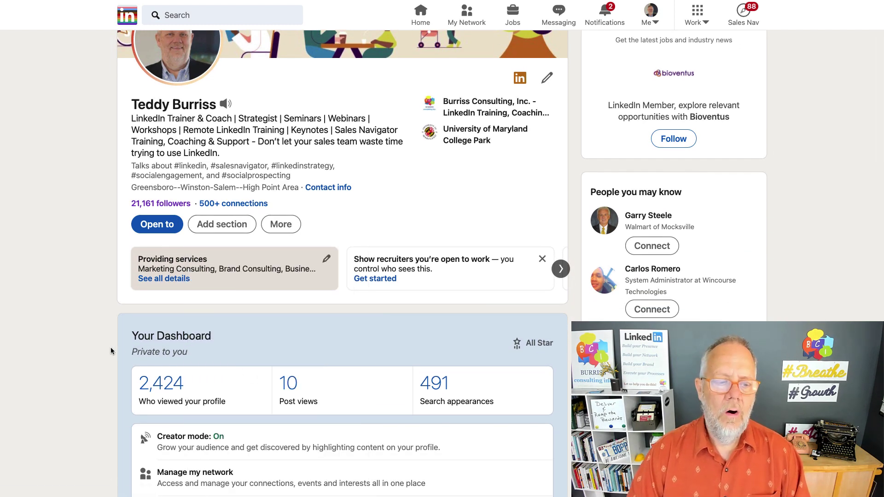
scroll(110, 351, down, 20)
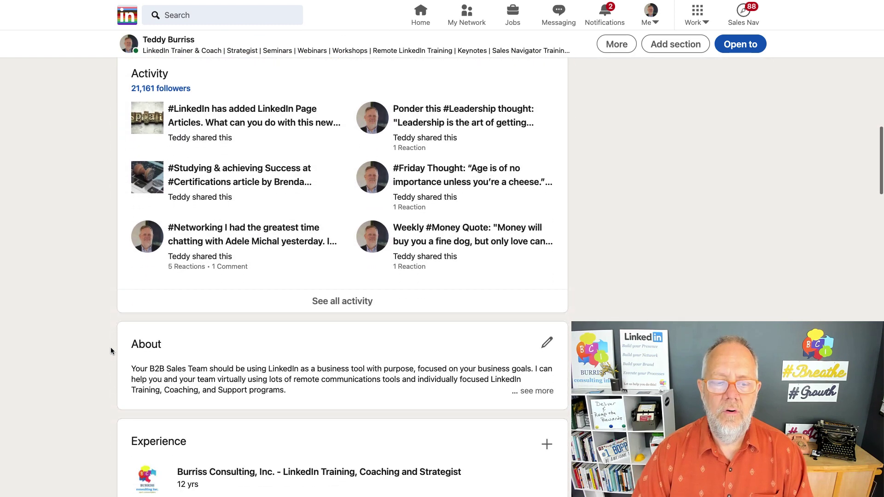
scroll(111, 351, down, 5)
double_click(161, 213)
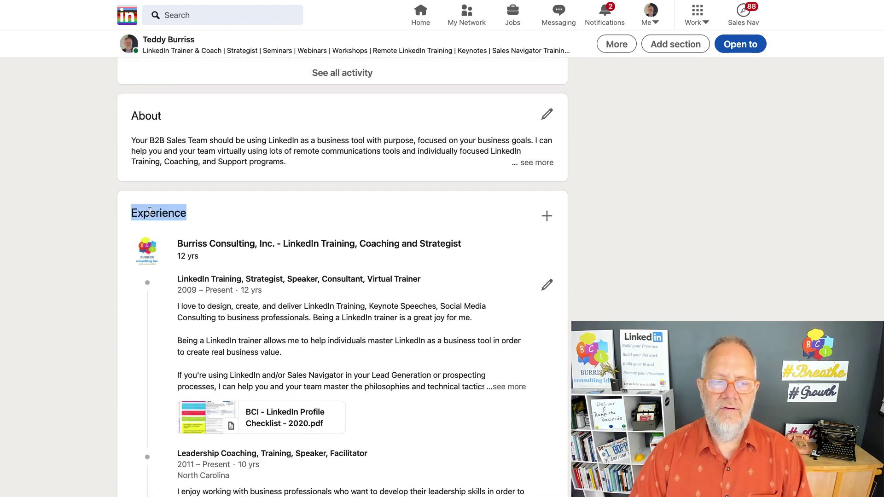
click(547, 216)
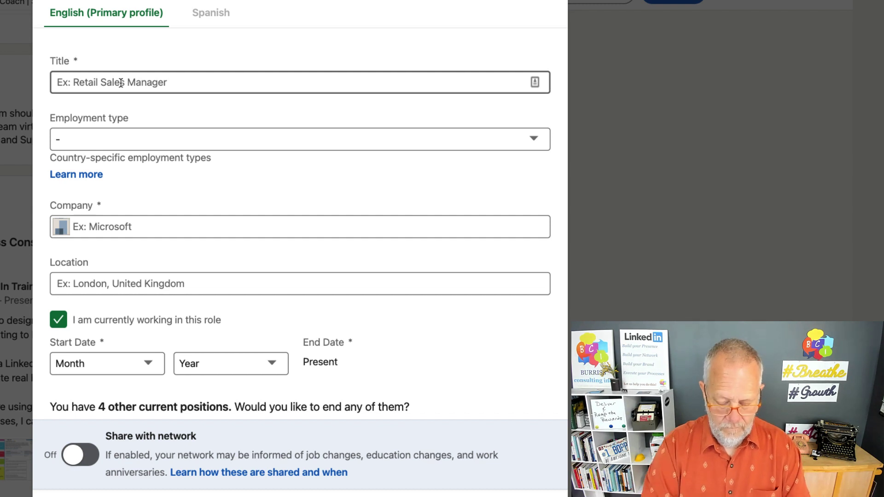
- Enter the title 'Agriculture Specialist - Designing Efficient Farms that create Revenue' and dismiss title suggestions
text(Agriculture Specialist - Designing Farms )
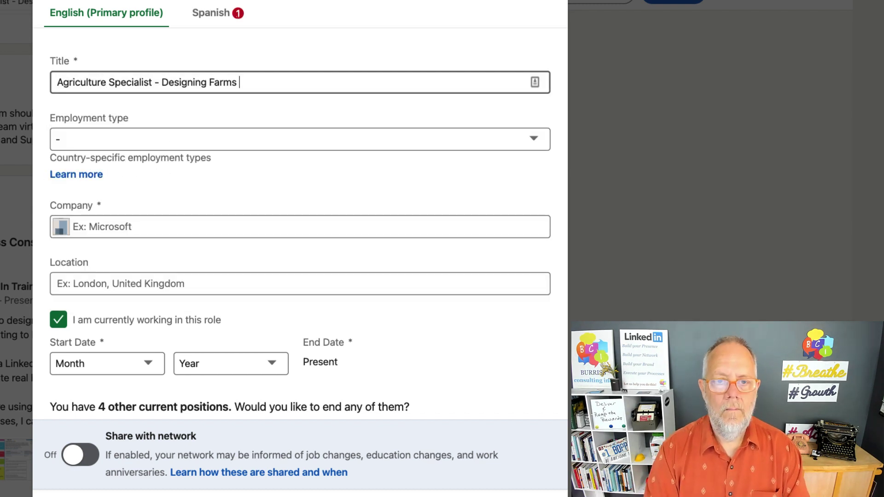
text(that Cr)
key(BackSpace)
key(BackSpace)
text(build revenue and sei)
key(BackSpace)
key(BackSpace)
key(BackSpace)
key(BackSpace)
key(BackSpace)
key(BackSpace)
key(BackSpace)
key(BackSpace)
key(BackSpace)
key(BackSpace)
key(BackSpace)
key(BackSpace)
key(BackSpace)
key(BackSpace)
key(BackSpace)
key(BackSpace)
key(BackSpace)
key(BackSpace)
key(BackSpace)
key(BackSpace)
text(hat create Revenue and are)
click(208, 82)
text(Efficient)
click(405, 82)
key(BackSpace)
key(BackSpace)
key(BackSpace)
key(BackSpace)
key(BackSpace)
key(BackSpace)
key(BackSpace)
key(BackSpace)
key(Tab)
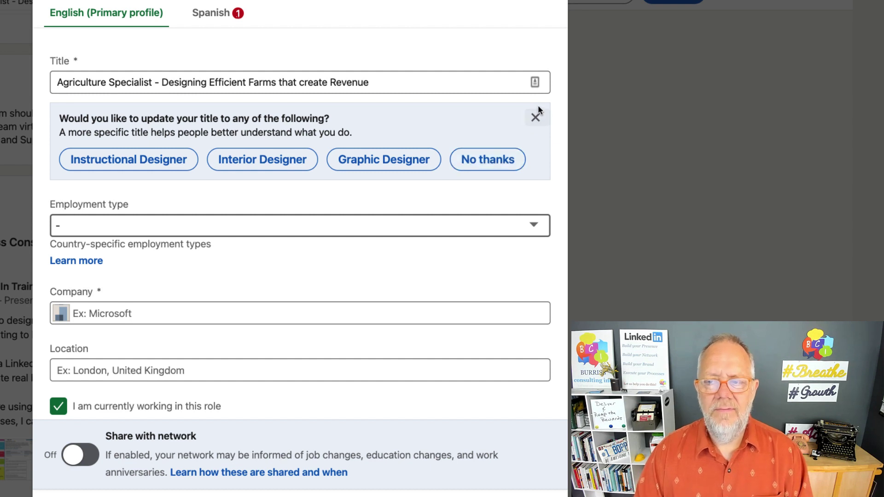
click(535, 118)
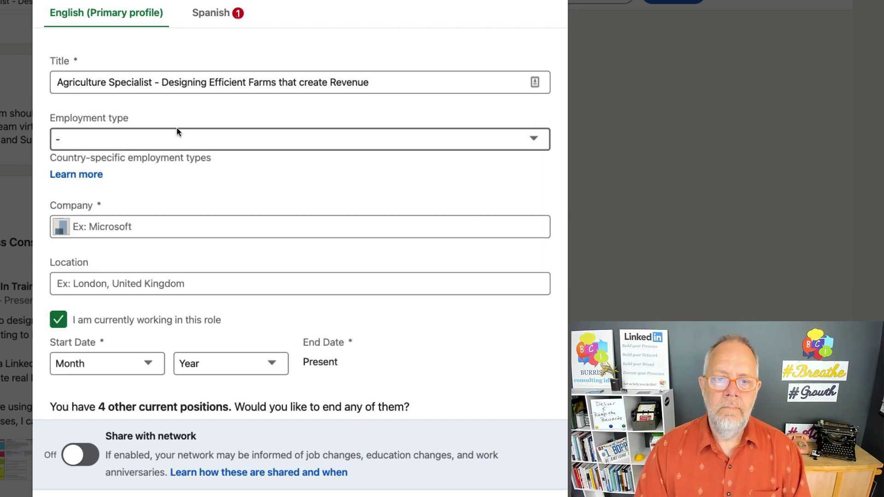
- Choose Full-time as the position's employment type
click(198, 141)
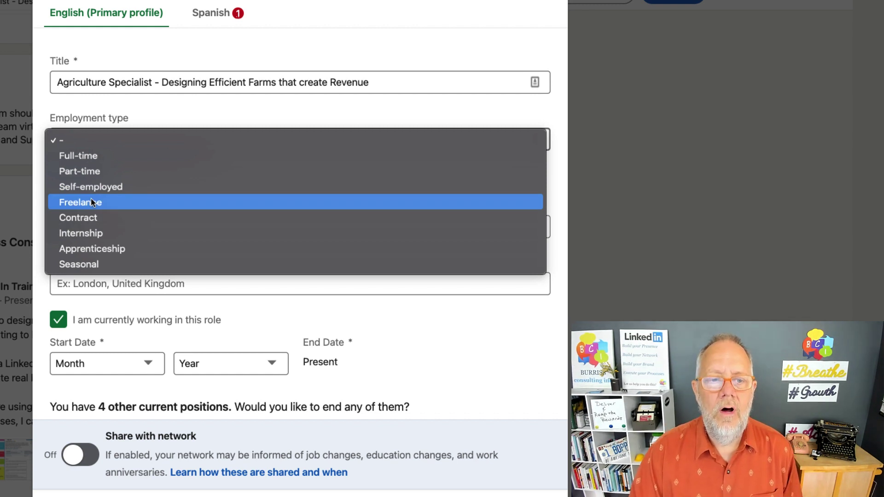
click(78, 157)
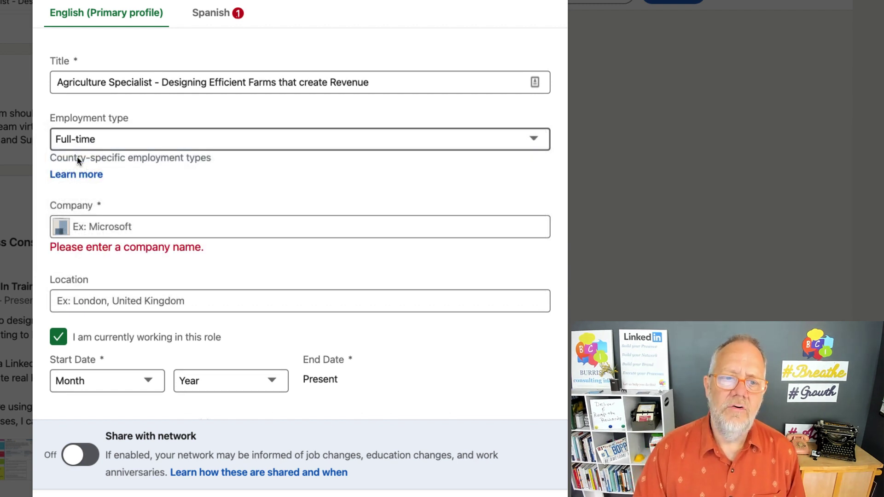
scroll(92, 158, down, 2)
click(104, 155)
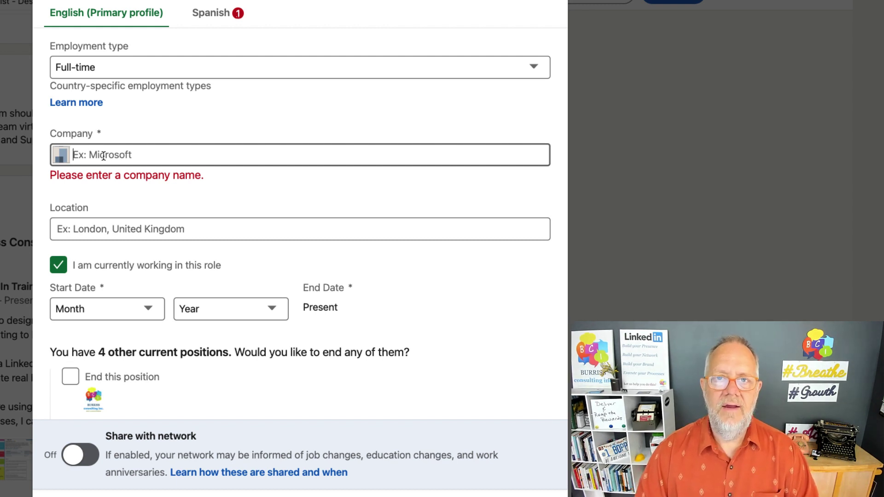
- Paste Burriss Farm Design as the company, replacing the suggested name
text(Burriss Consulting)
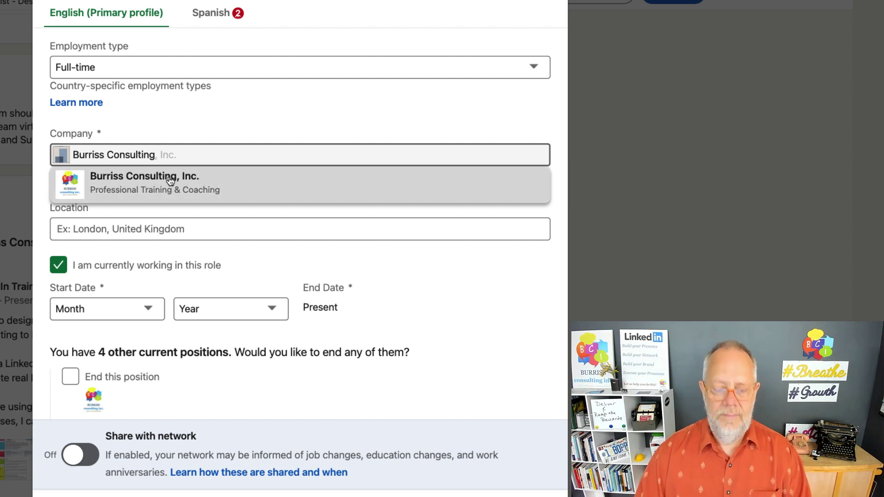
key(super+a)
text(Burriss Farm Design)
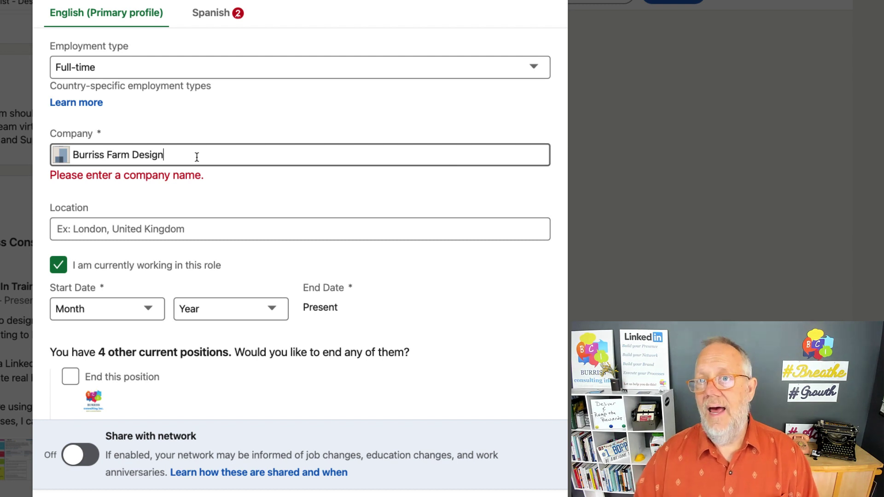
key(Tab)
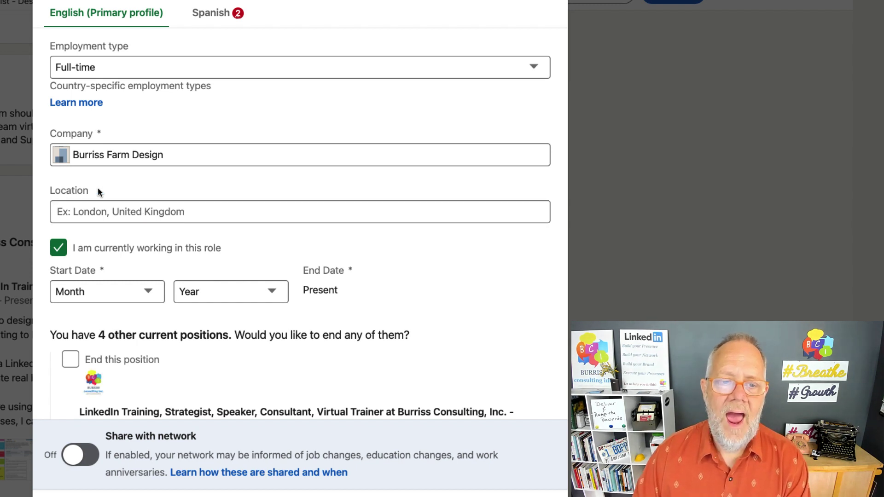
- Set the work location to United States
drag(98, 187, 49, 192)
click(89, 133)
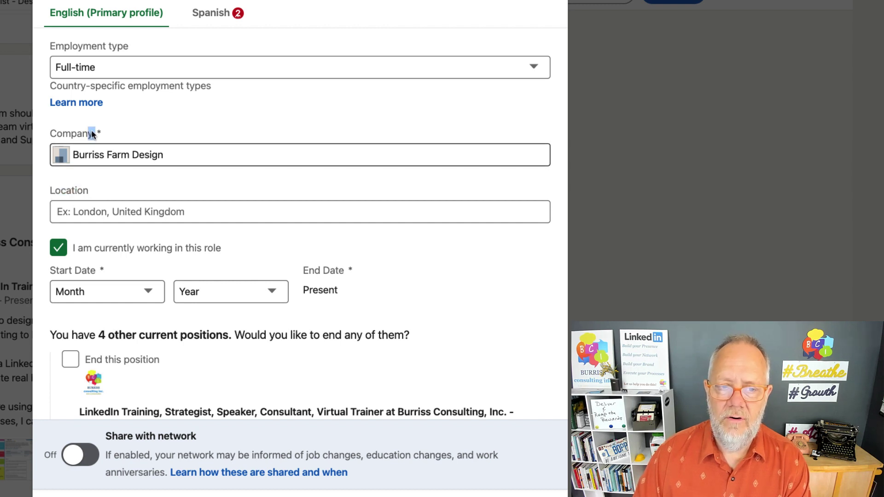
click(102, 133)
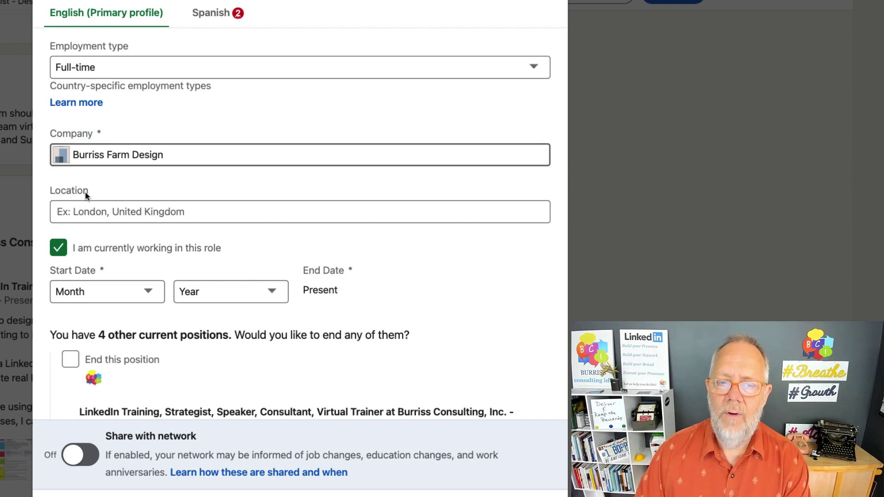
click(95, 215)
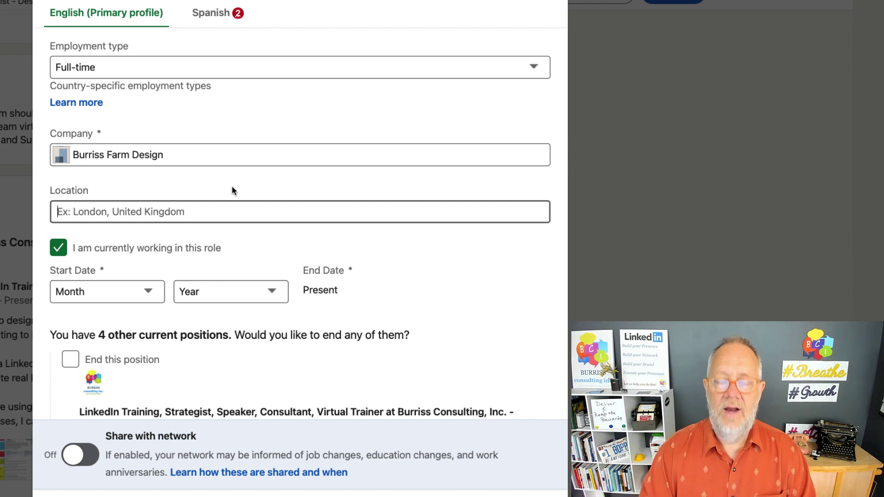
text(United)
key(Tab)
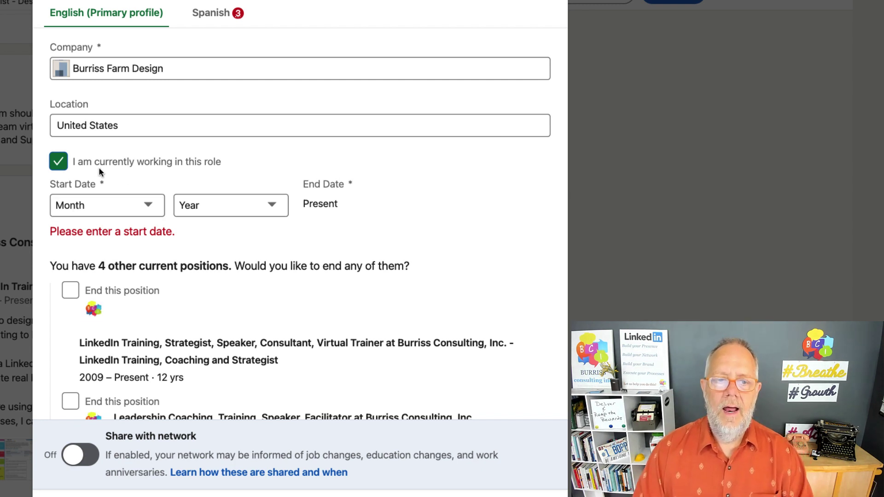
- Set the start year to 2021, keeping the role marked as current
click(59, 162)
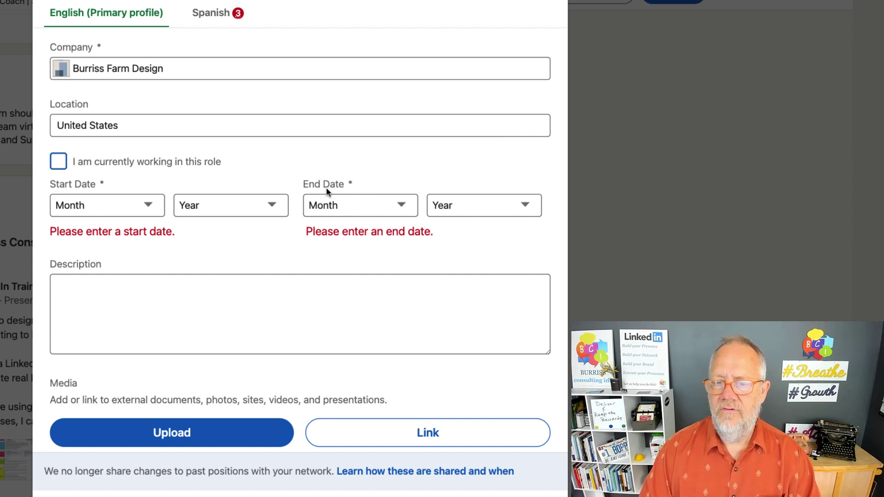
click(63, 163)
click(275, 206)
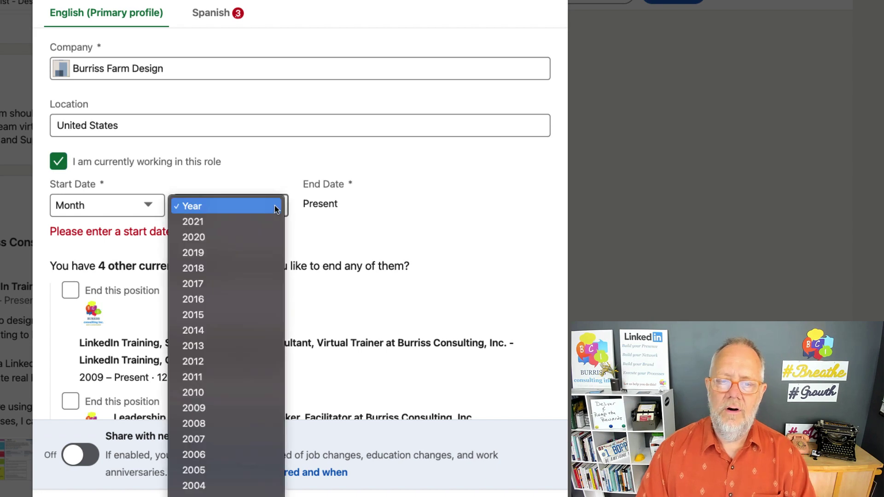
click(202, 222)
- Turn off 'Update my headline' for the new position
scroll(69, 102, down, 3)
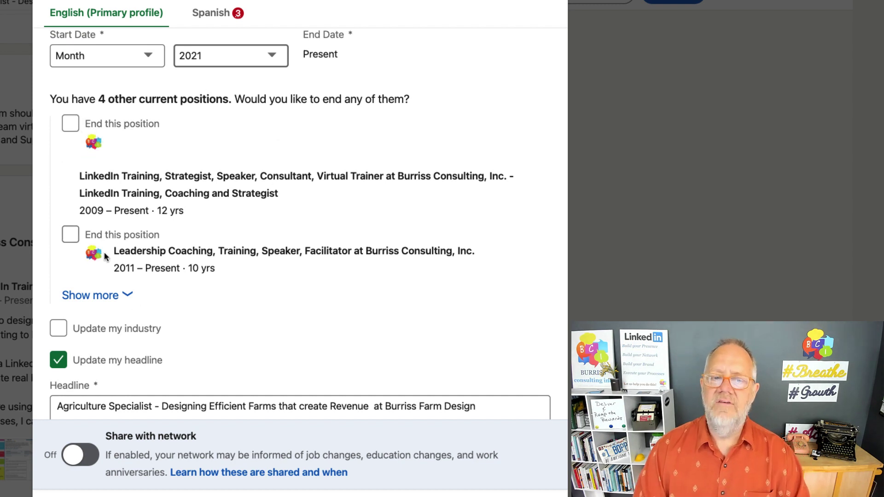
scroll(138, 261, down, 3)
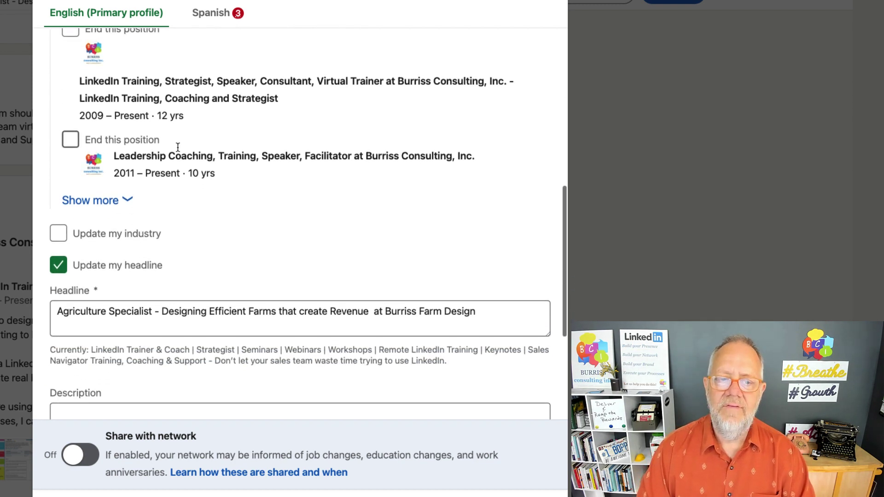
scroll(190, 151, down, 3)
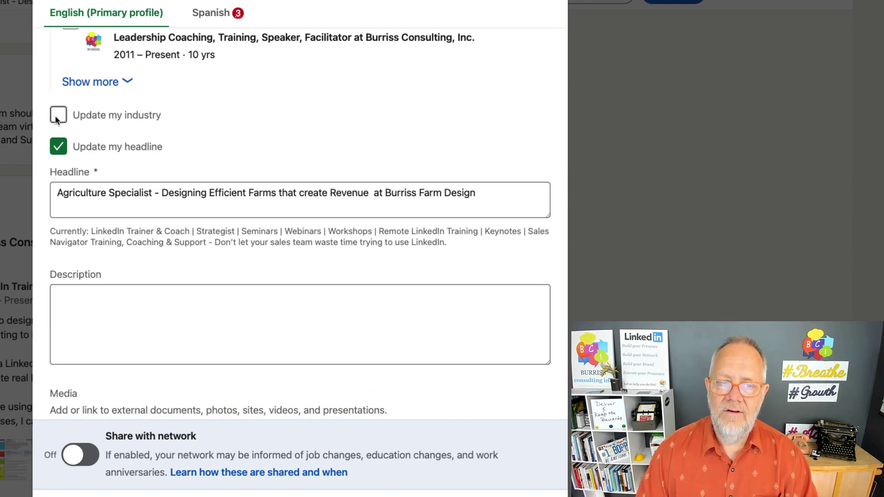
click(57, 149)
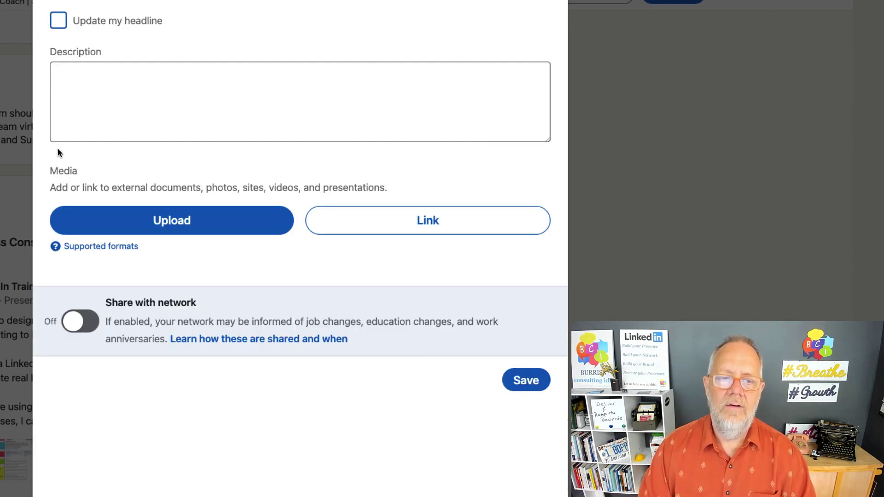
- Write the first description paragraph about designing efficient, effective, revenue-producing farms
scroll(175, 162, up, 7)
scroll(175, 162, down, 6)
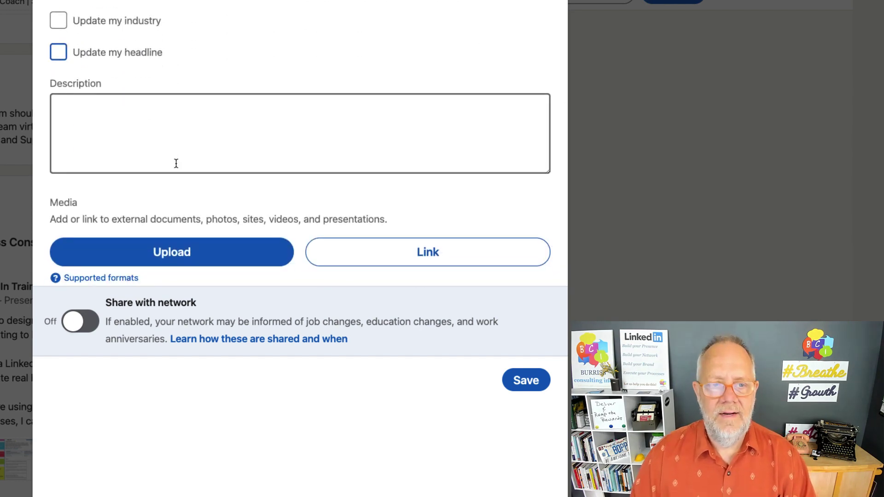
click(116, 111)
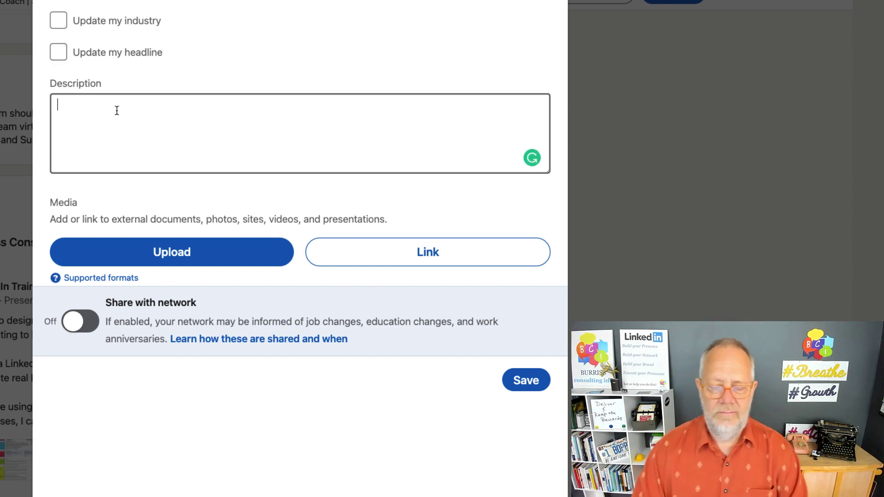
text(Designing farms that are both efficient, effective and revenue producing)
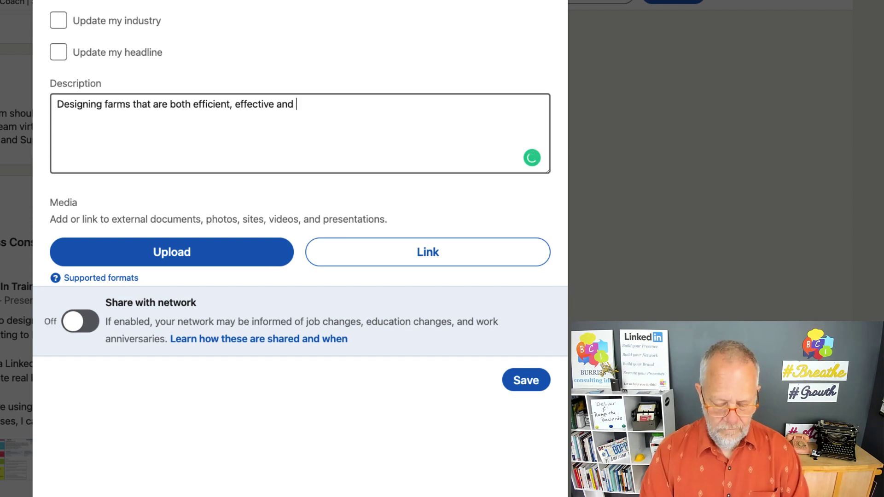
double_click(179, 103)
key(BackSpace)
text(. I love to help new and long term farms)
key(BackSpace)
text(ers to build the business they want around the best possible designed and)
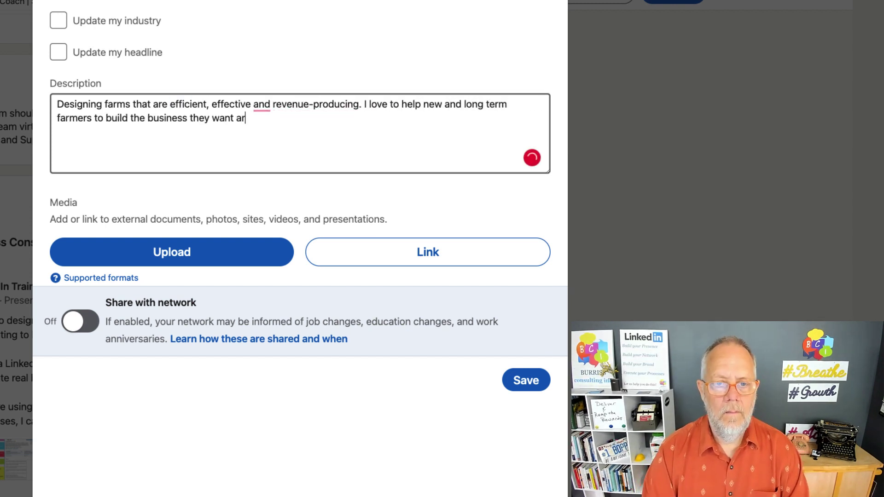
key(BackSpace)
key(BackSpace)
key(BackSpace)
key(BackSpace)
text(farm program.)
- Add a second paragraph on choosing infrastructure, equipment and vendors, accepting Grammarly fixes
key(Return)
key(Return)
text(We help our clients choose the best in)
text(frastructure, equipment, vendor relationships and g)
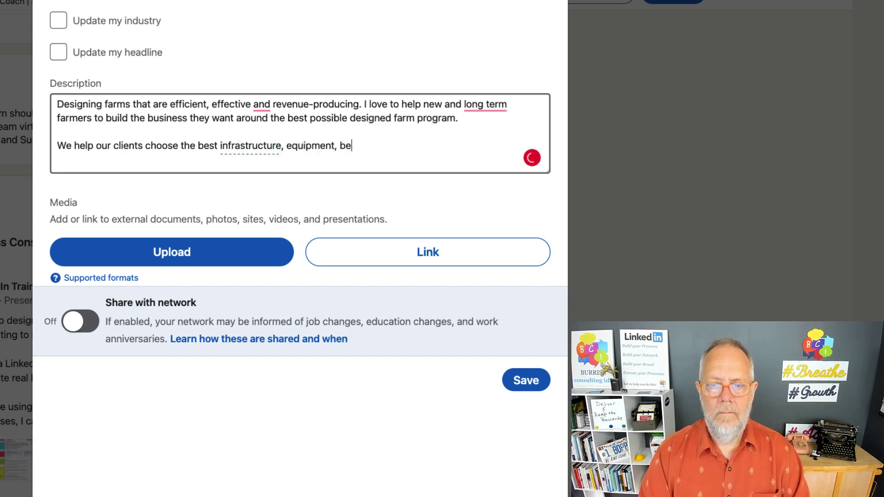
text(o to market strategies.)
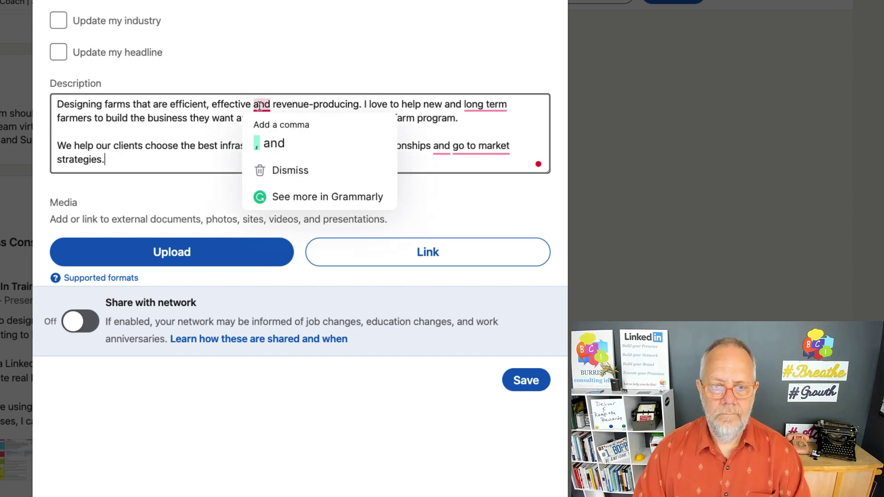
click(272, 144)
click(448, 184)
scroll(291, 161, down, 1)
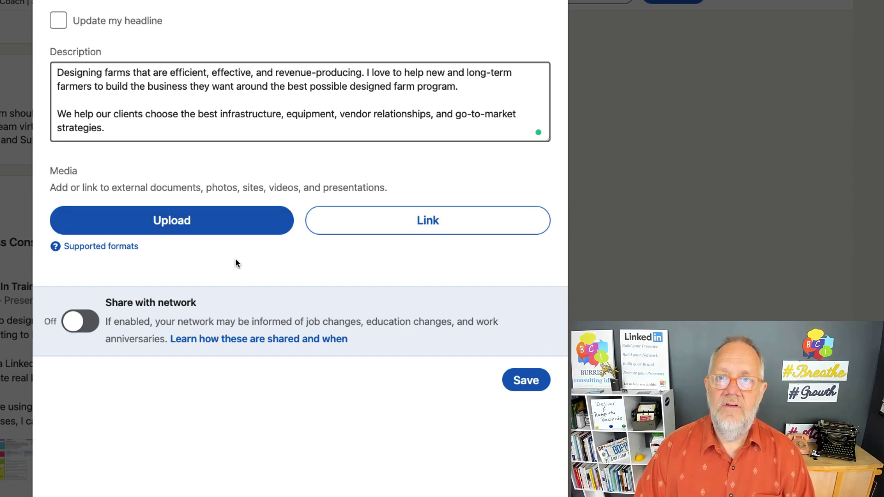
- Save the entry with network sharing off and continue to the Spanish version
click(74, 322)
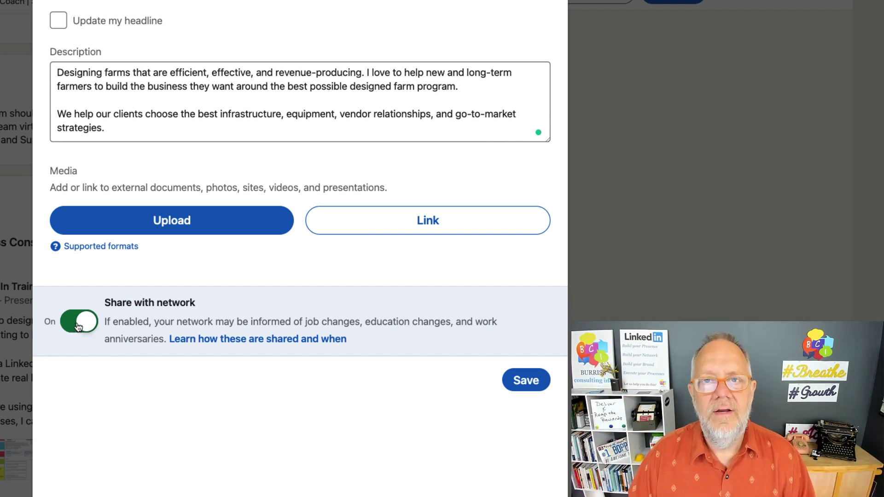
click(83, 327)
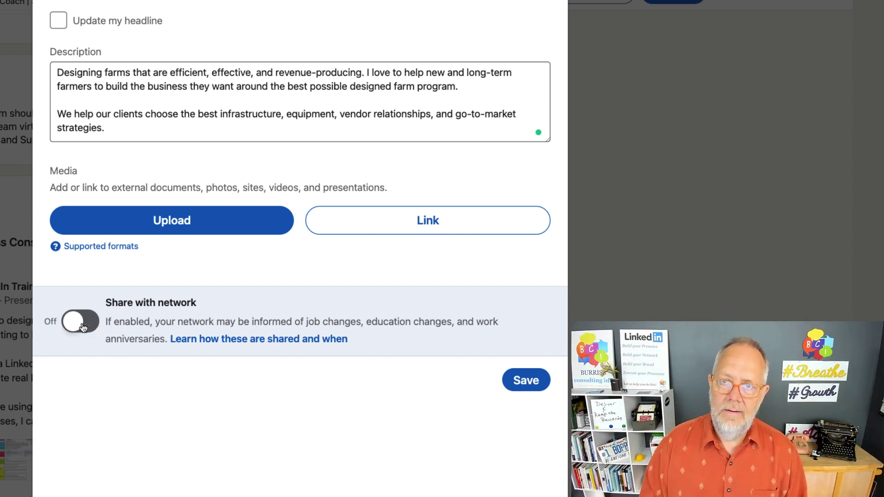
click(527, 382)
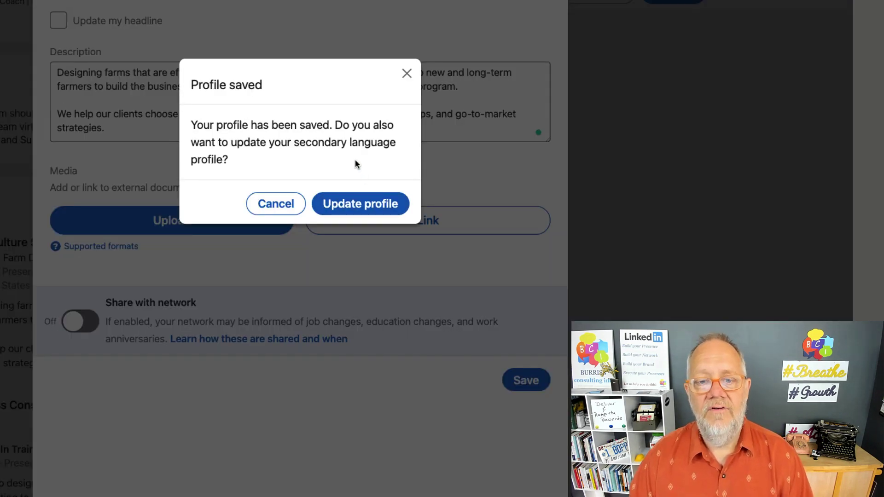
click(344, 206)
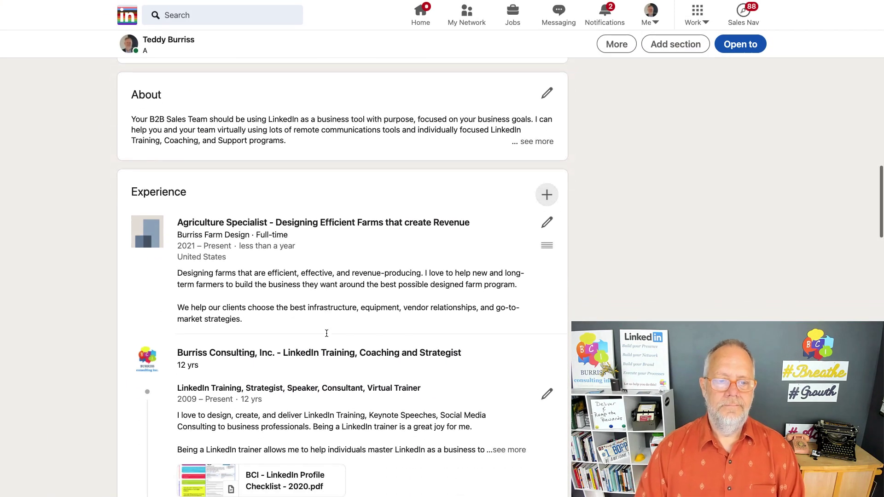
- Review the new Agriculture Specialist entry's title and description on the profile
scroll(326, 333, down, 1)
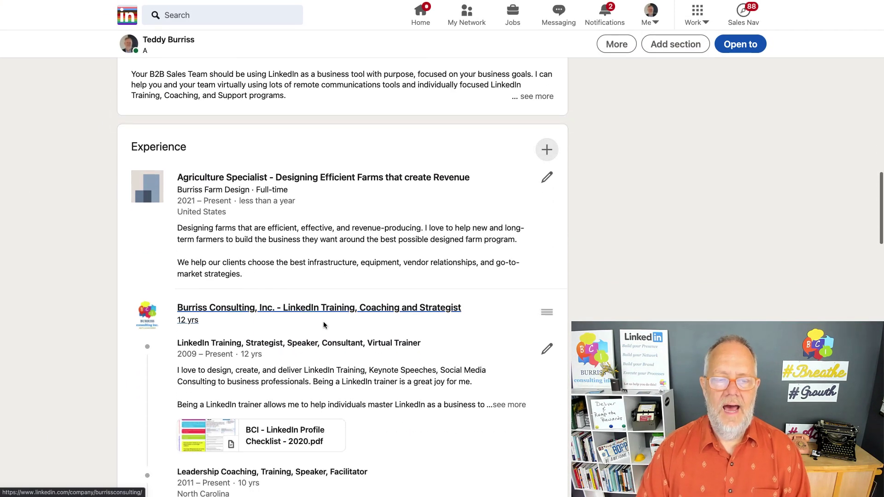
drag(178, 177, 277, 175)
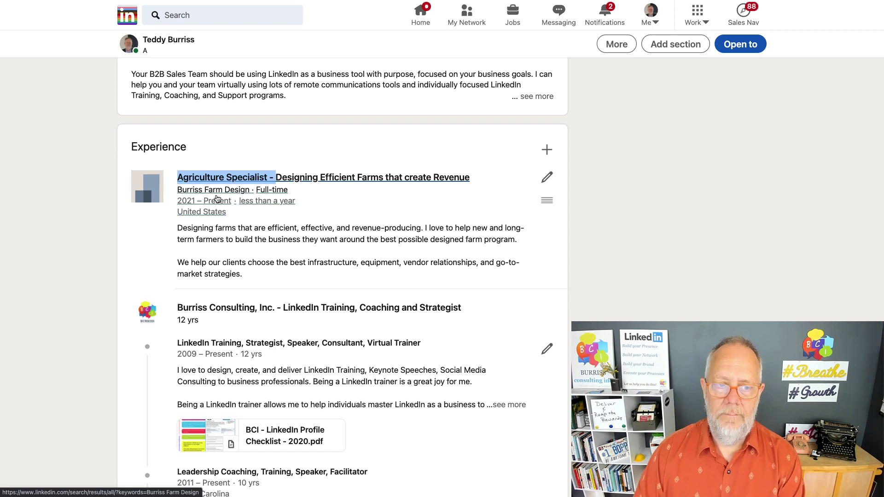
click(212, 228)
drag(211, 228, 242, 280)
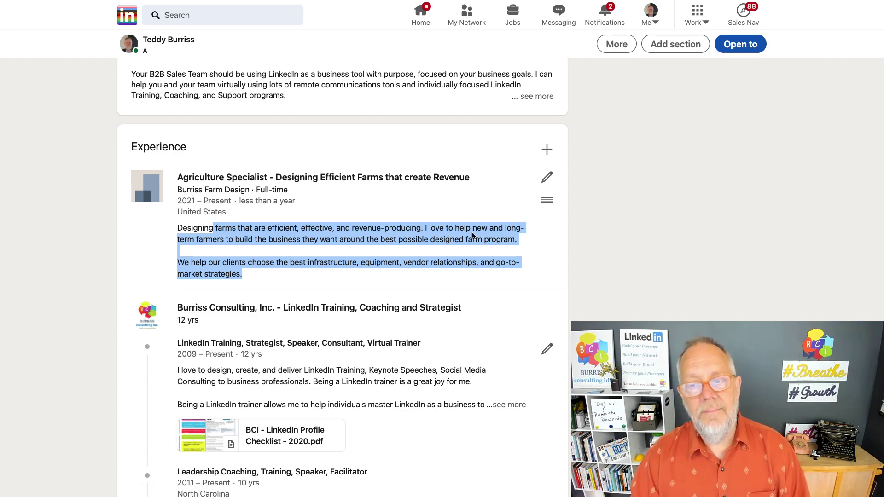
- Reopen the Agriculture Specialist entry for editing and dismiss the title suggestions
click(547, 177)
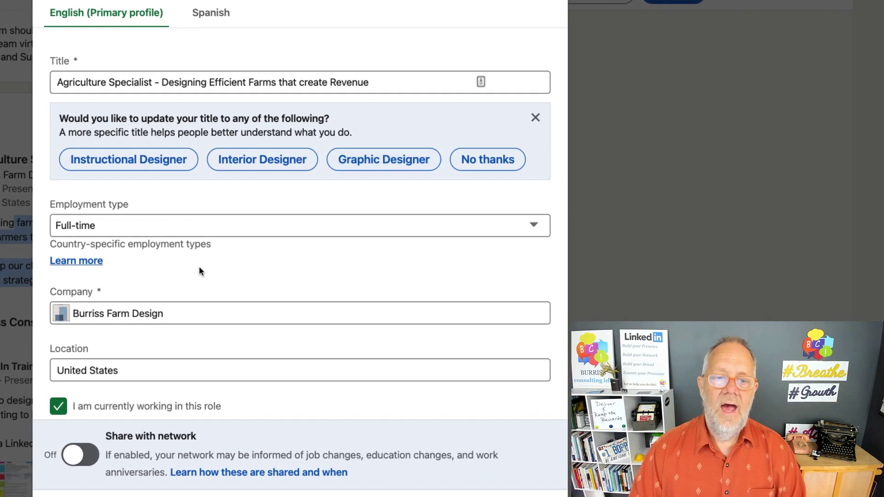
click(535, 118)
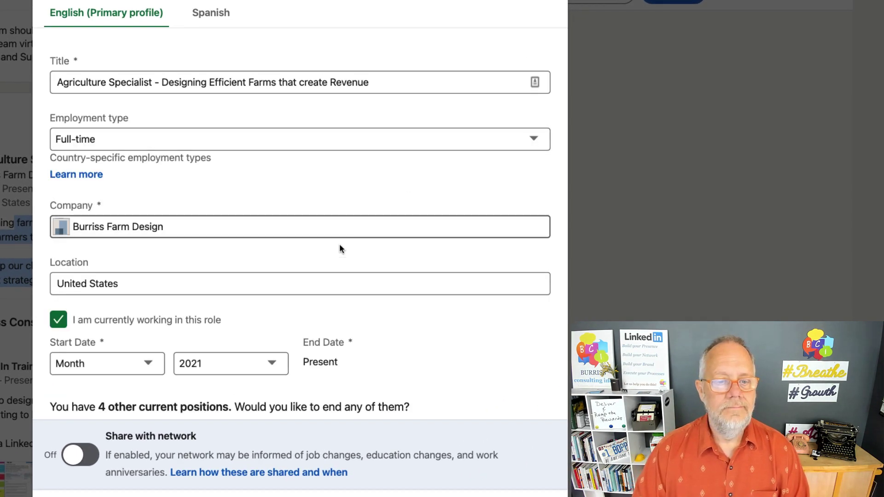
scroll(340, 249, down, 3)
scroll(339, 248, up, 2)
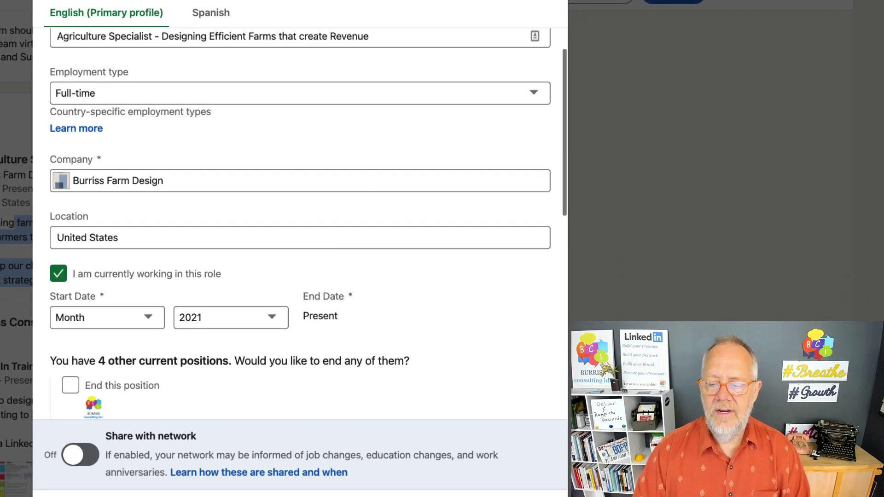